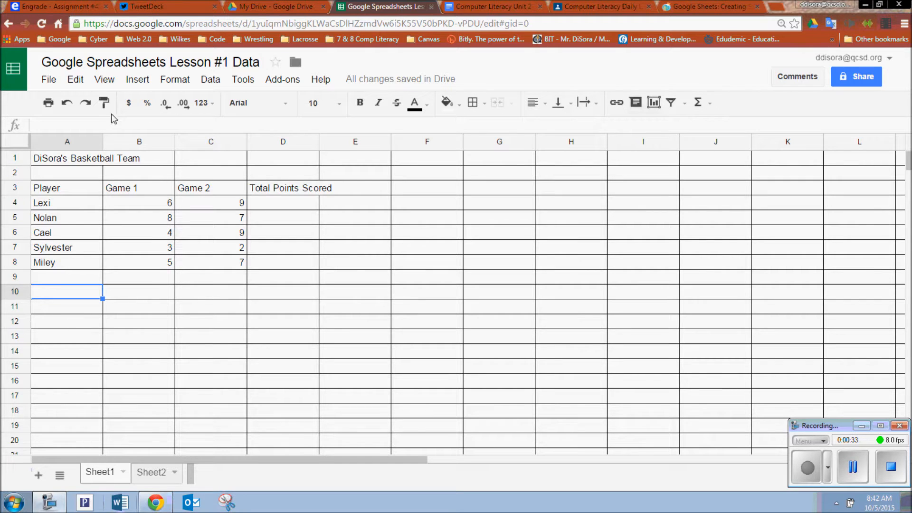
Examine how the sheet is organised by highlighting columns A to D, one at a time, and rows 1 to 4.
left_click(97, 125)
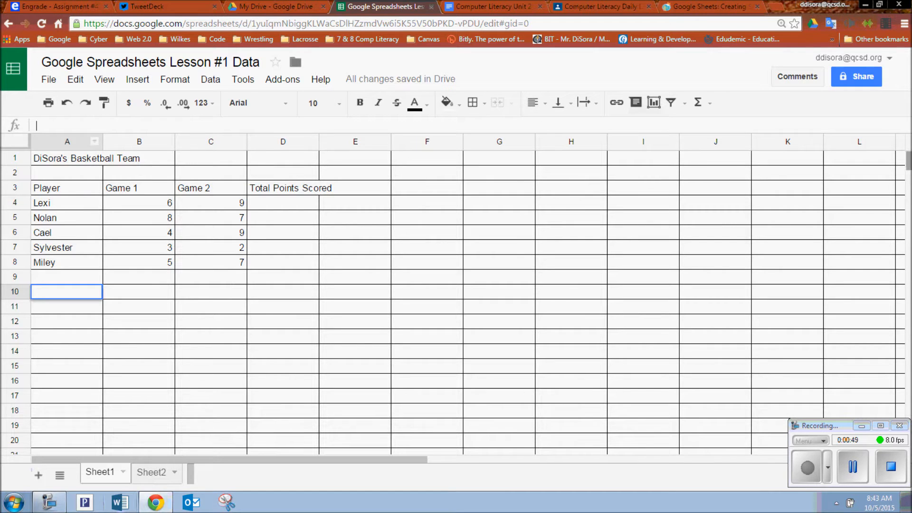
left_click(79, 143)
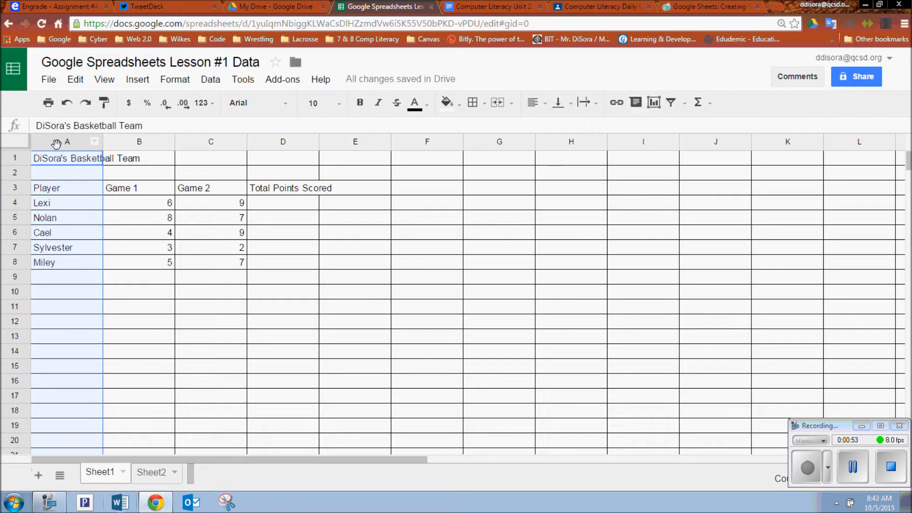
left_click(143, 141)
left_click(210, 141)
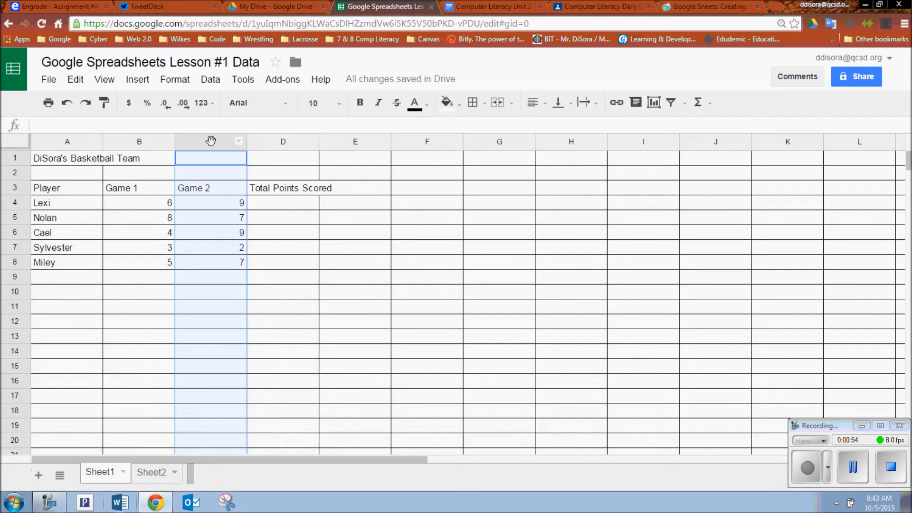
left_click(283, 144)
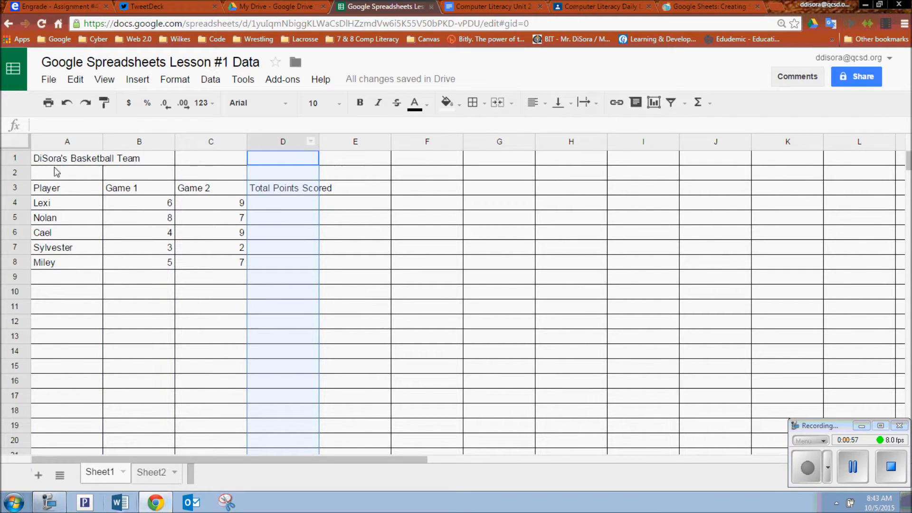
left_click(18, 159)
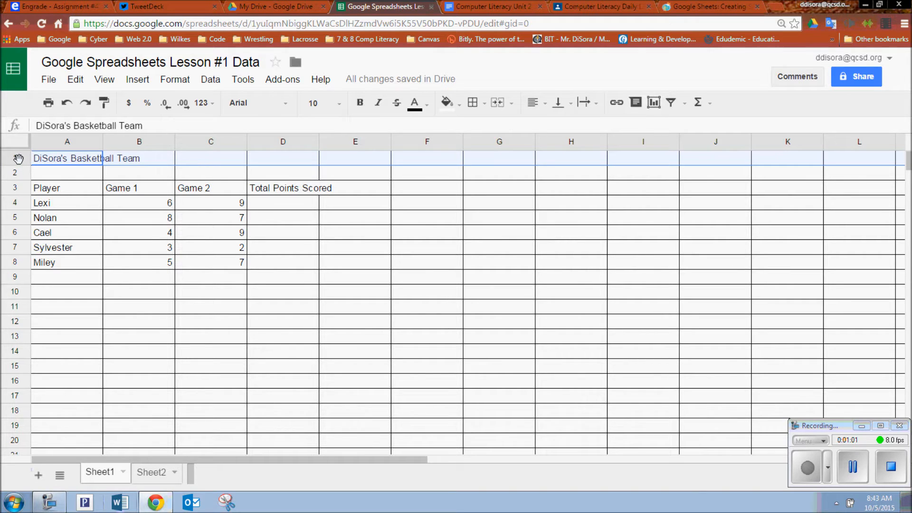
left_click(13, 175)
left_click(15, 189)
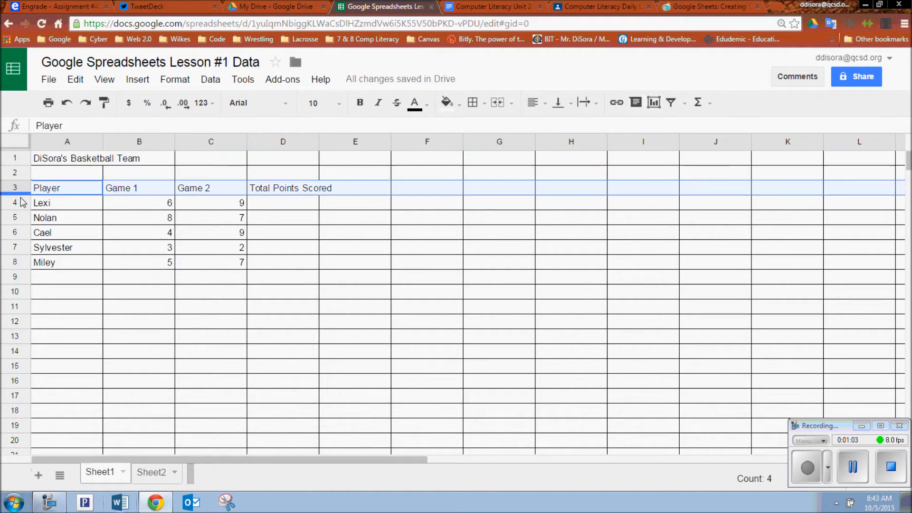
left_click(19, 203)
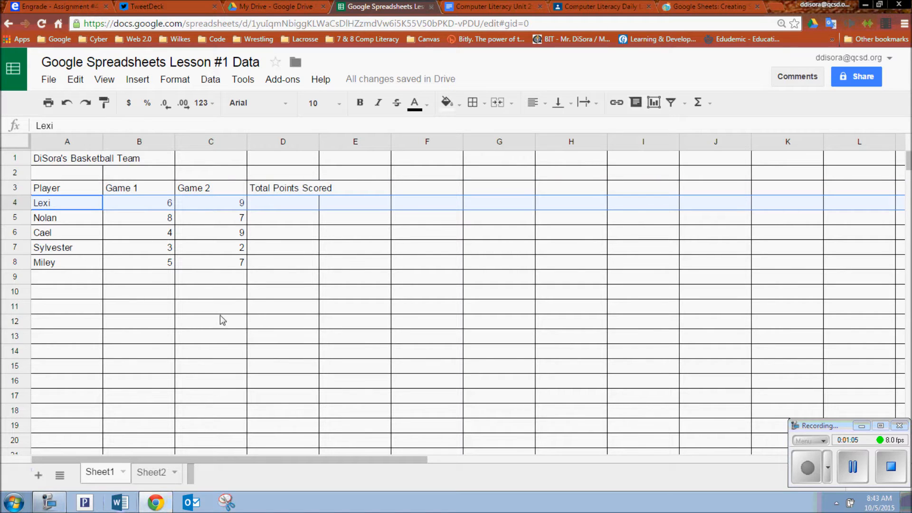
Examine individual cells in the Total Points Scored column and the Game 1 and Game 2 score cells, including B4 and C4.
left_click(284, 265)
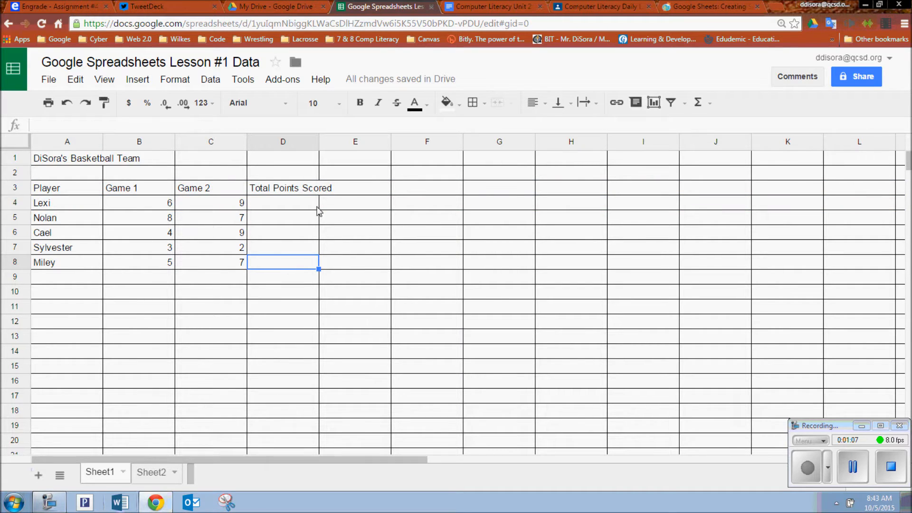
left_click(286, 222)
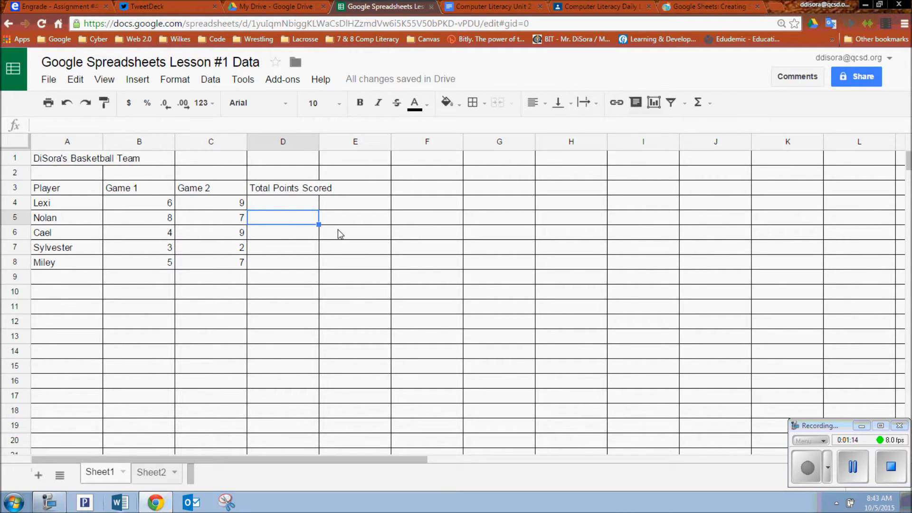
left_click(217, 219)
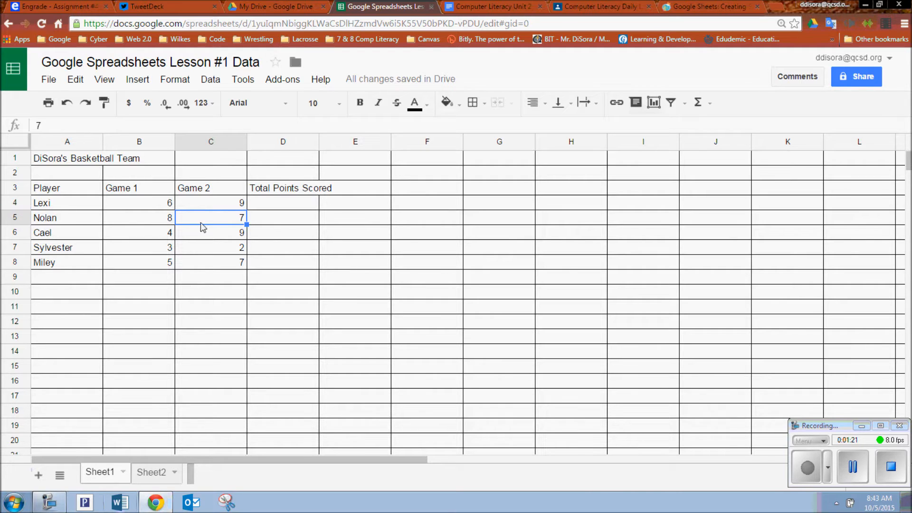
left_click(168, 264)
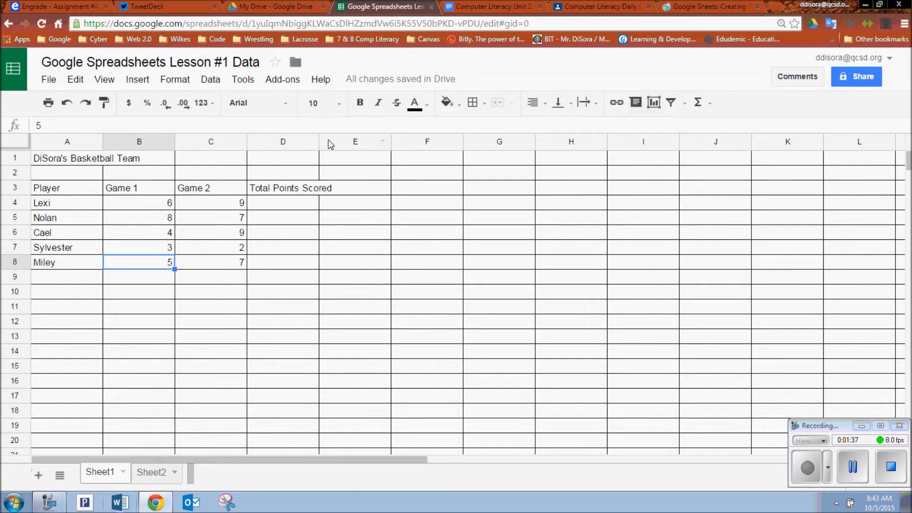
left_click(269, 204)
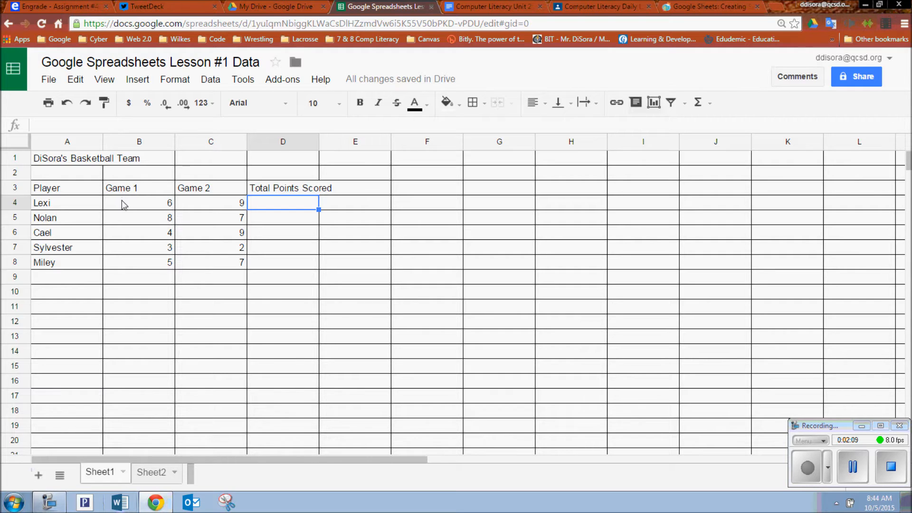
left_click(139, 205)
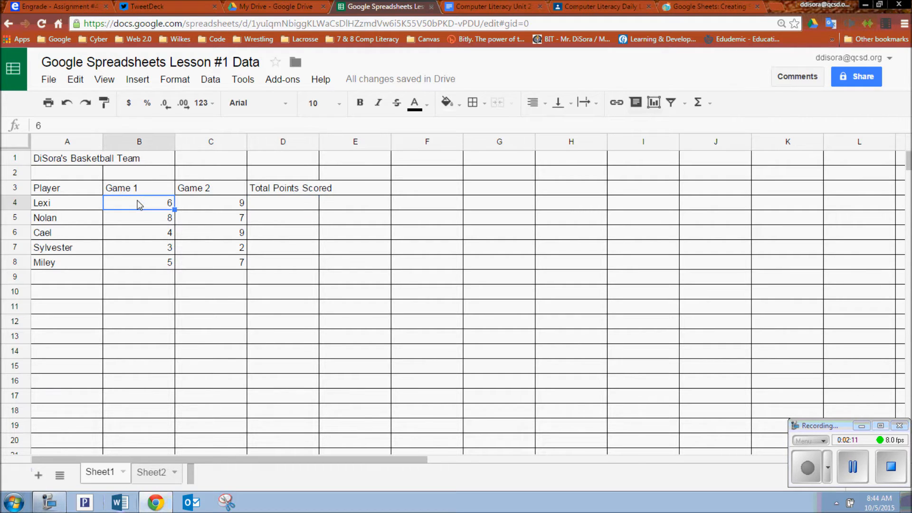
left_click(222, 210)
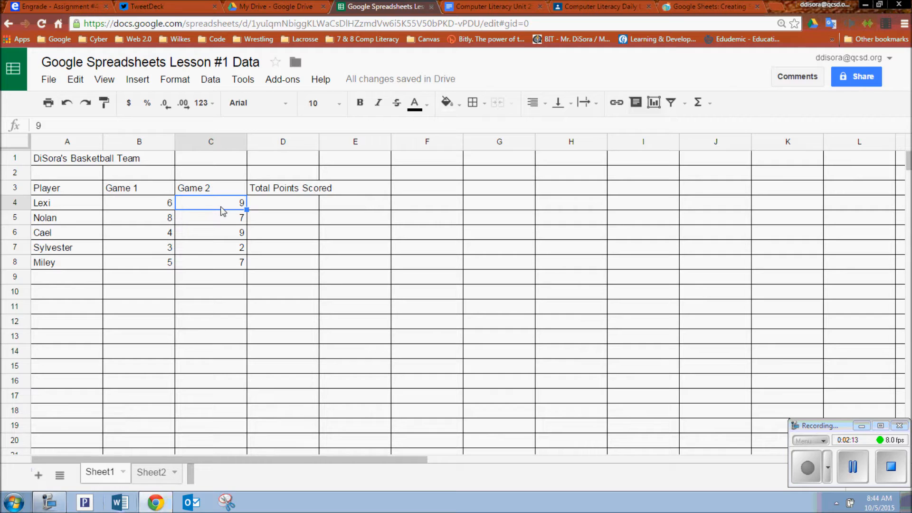
left_click(140, 205)
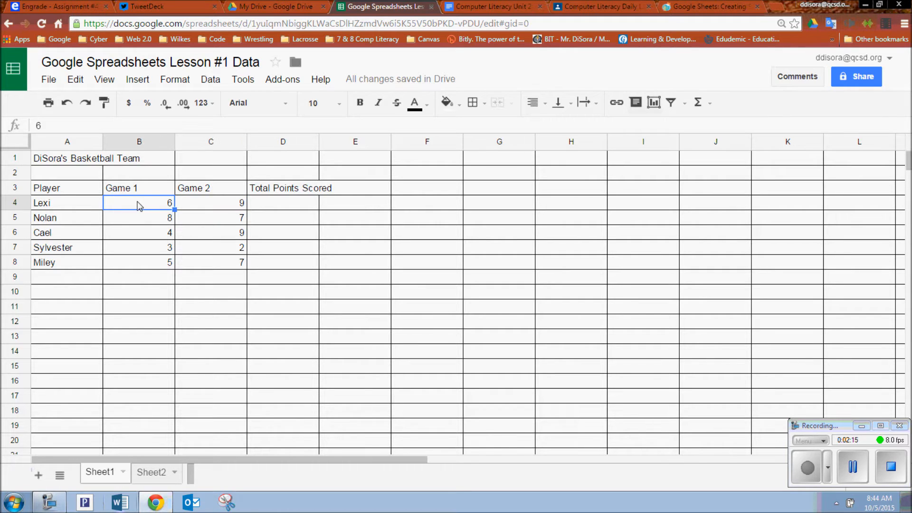
left_click(209, 203)
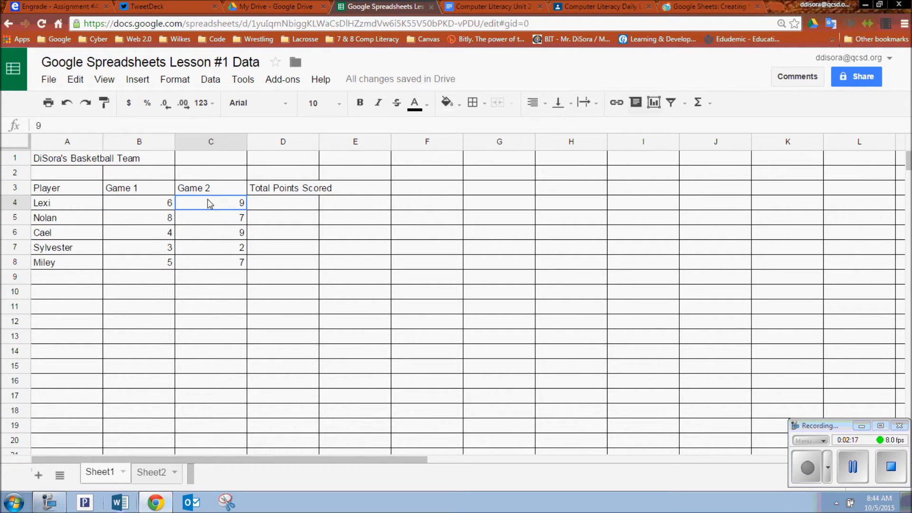
Try to total the first player's points in cell D4 with the formula =d4+c4.
left_click(282, 205)
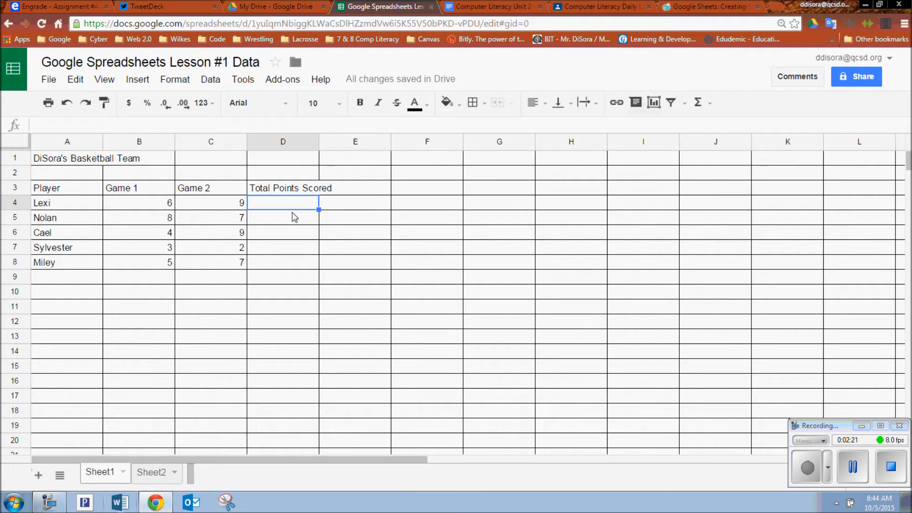
type("=")
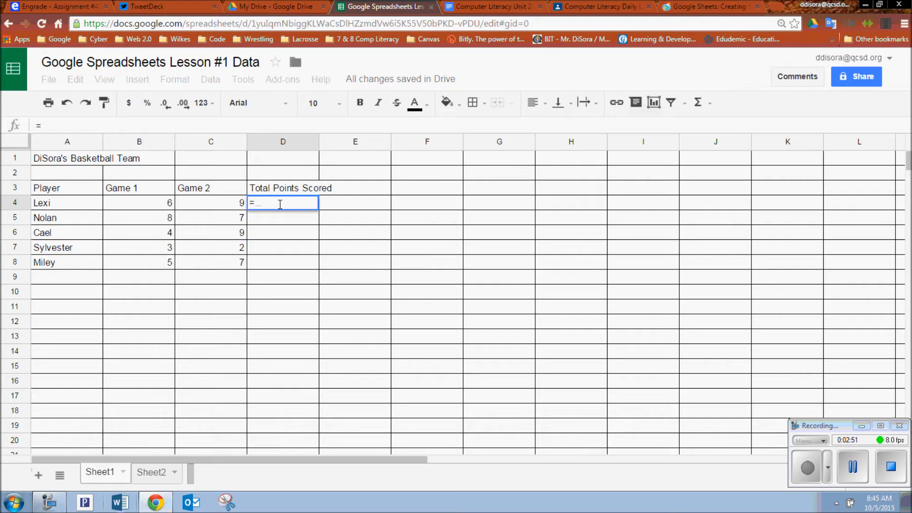
type("c")
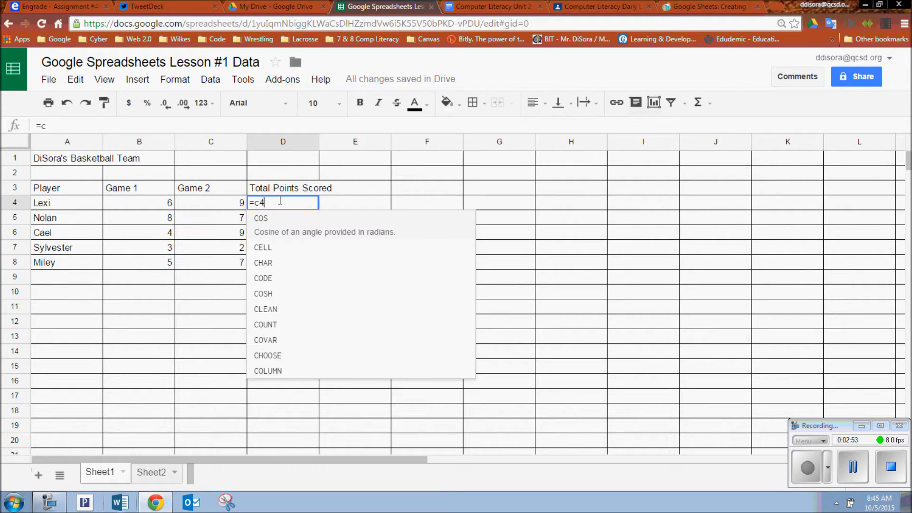
type("4+")
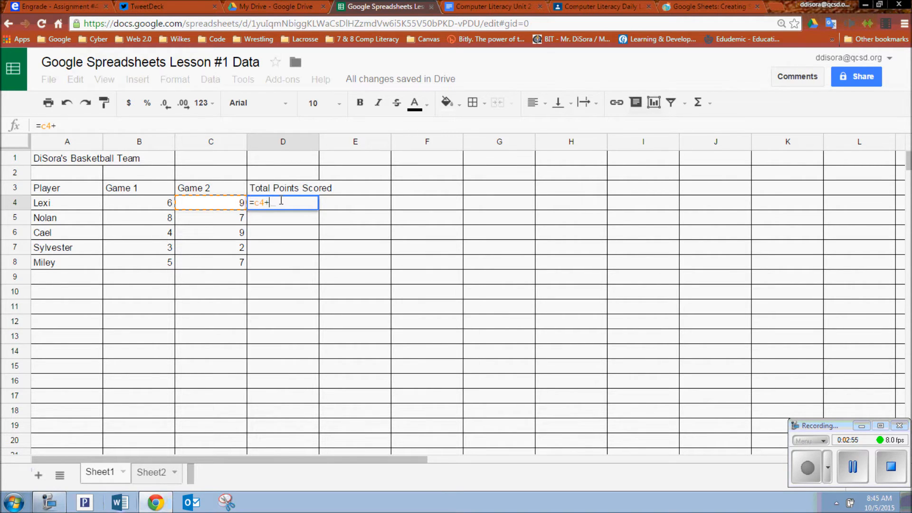
key("BackSpace")
key("BackSpace")
key("BackSpace")
type("d4=")
key("BackSpace")
type("+c")
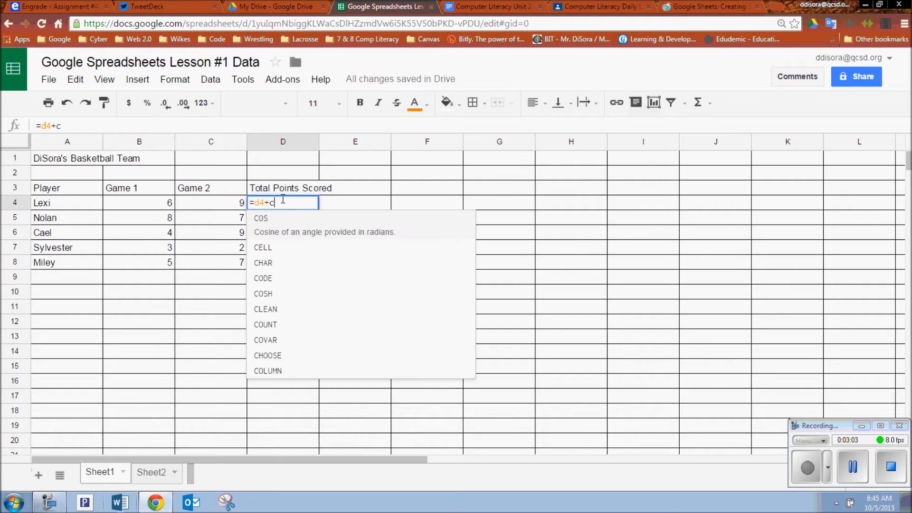
type("4")
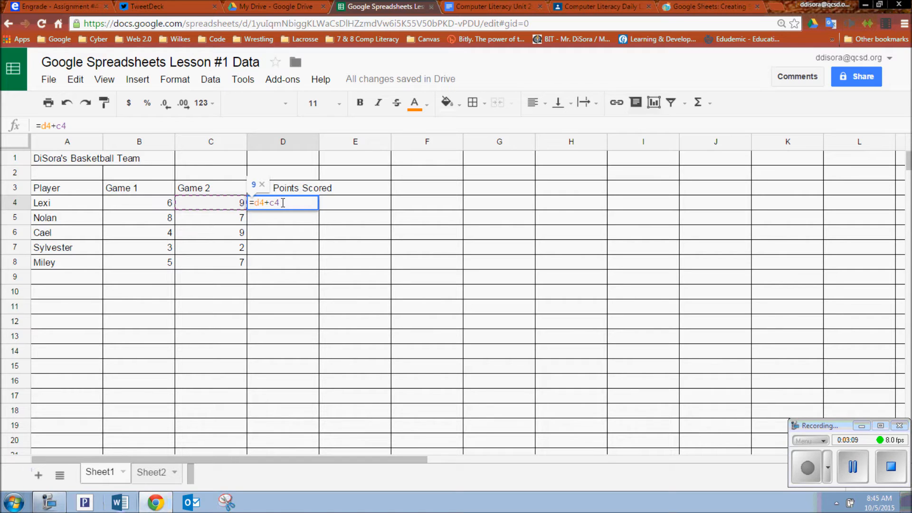
key("Return")
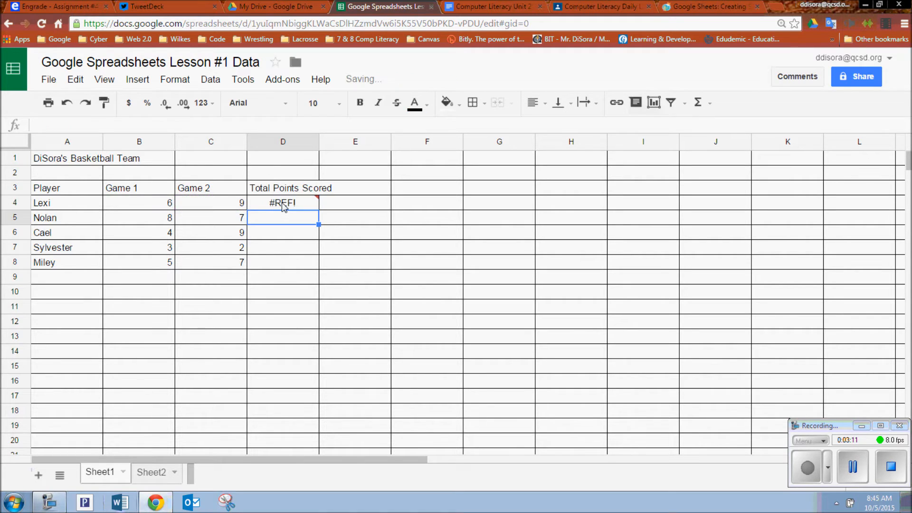
Check the error on cell D4 and clear its =D4+C4 formula.
left_click(283, 205)
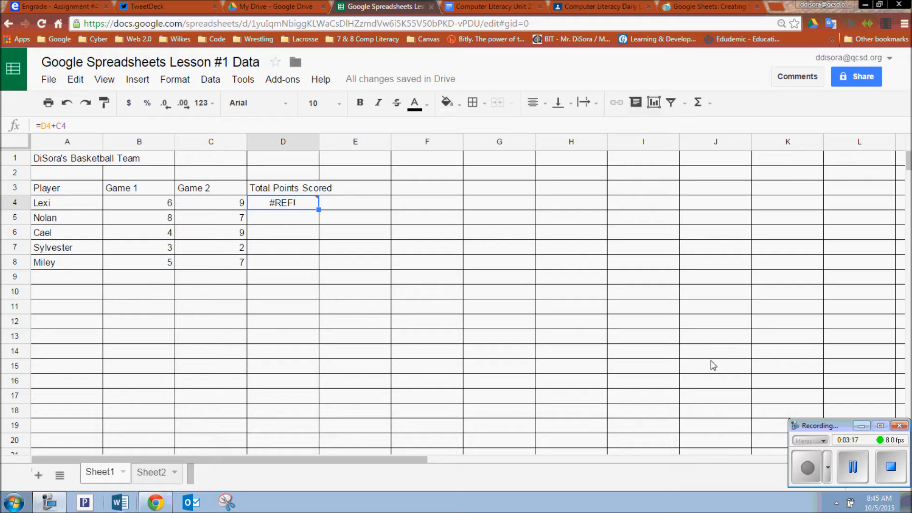
mouse_move(304, 210)
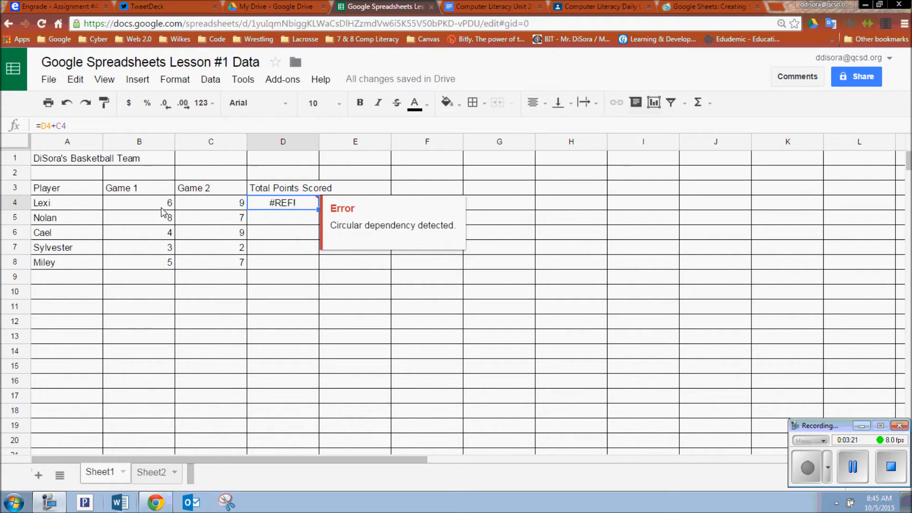
left_click(80, 125)
key("BackSpace")
key("BackSpace")
key("BackSpace")
key("BackSpace")
key("BackSpace")
key("BackSpace")
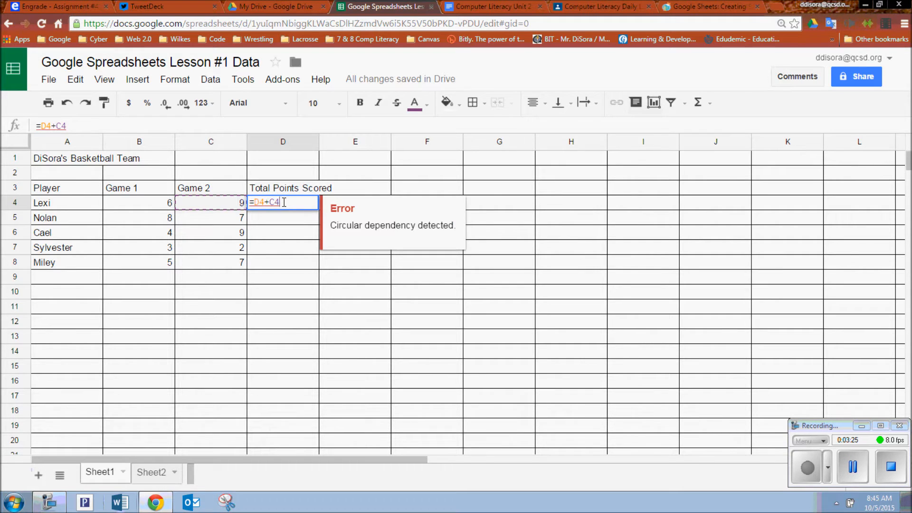
left_click(291, 260)
Enter the formula =b4+c4 in cell D4 to add the first player's Game 1 and Game 2 points.
left_click(288, 209)
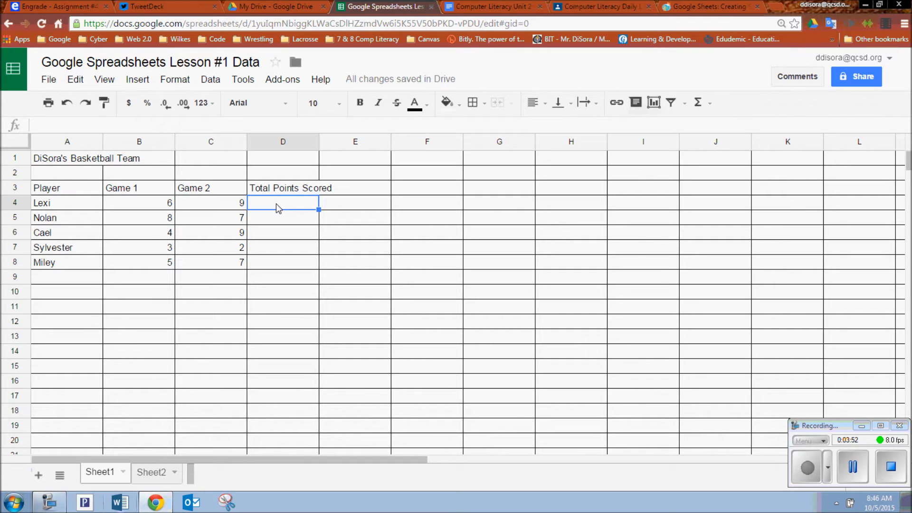
type("=")
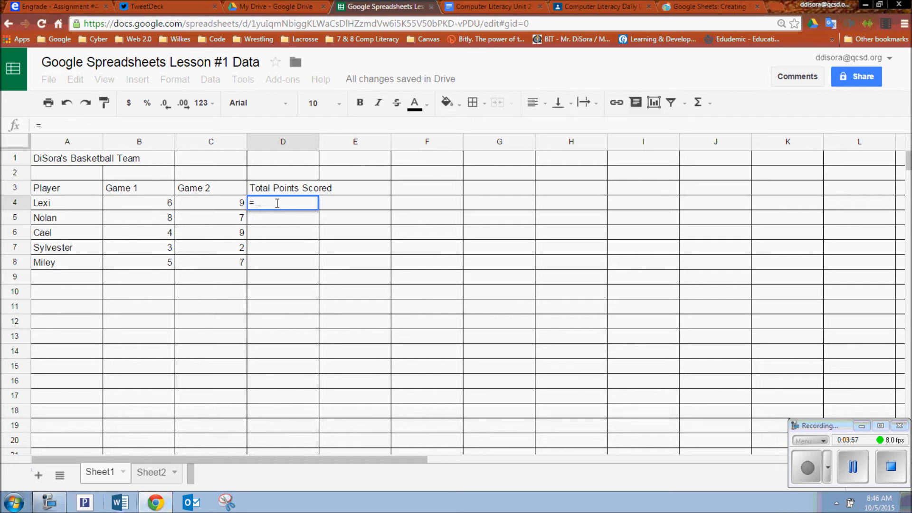
type("b4")
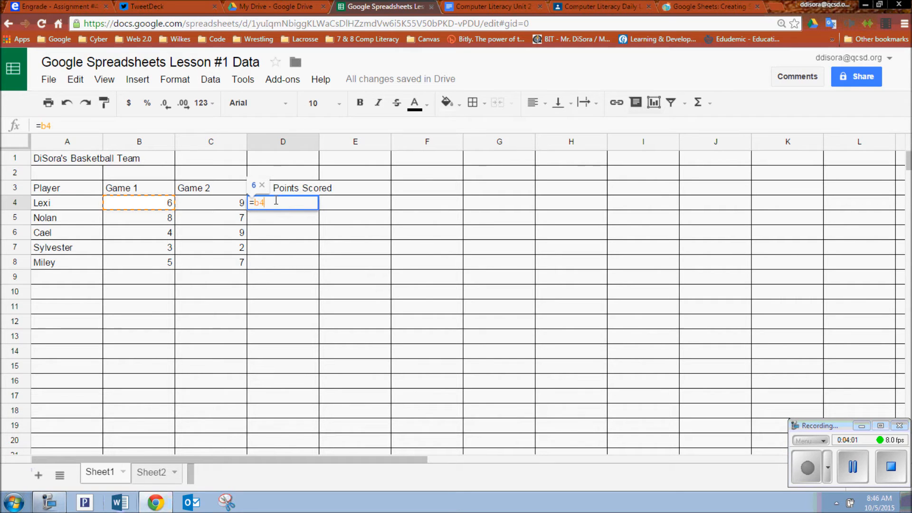
type("+")
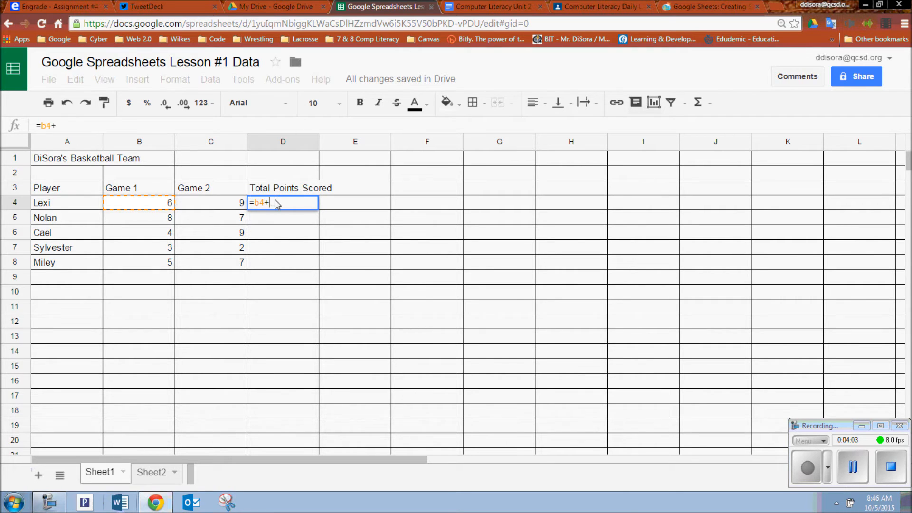
type("c4")
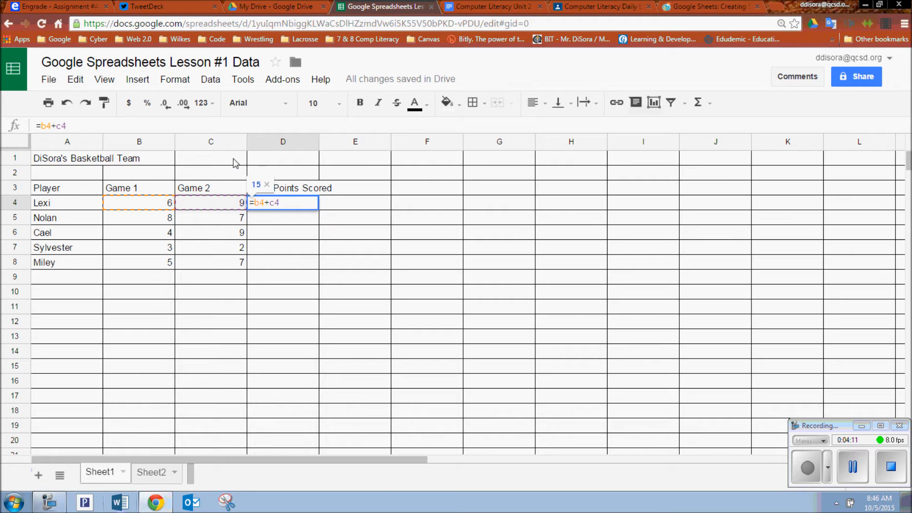
key("Return")
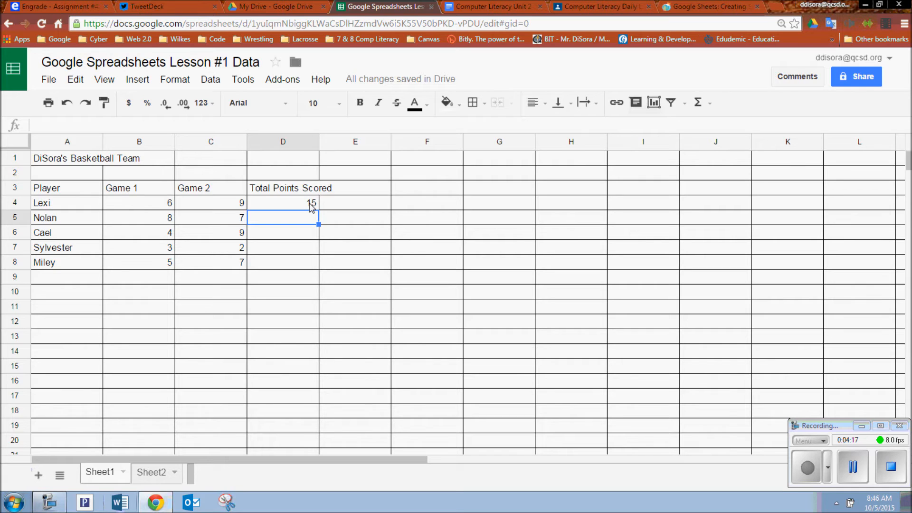
Enter the formula =6+9 in cell E4, adding the first player's scores as plain numbers.
left_click(361, 205)
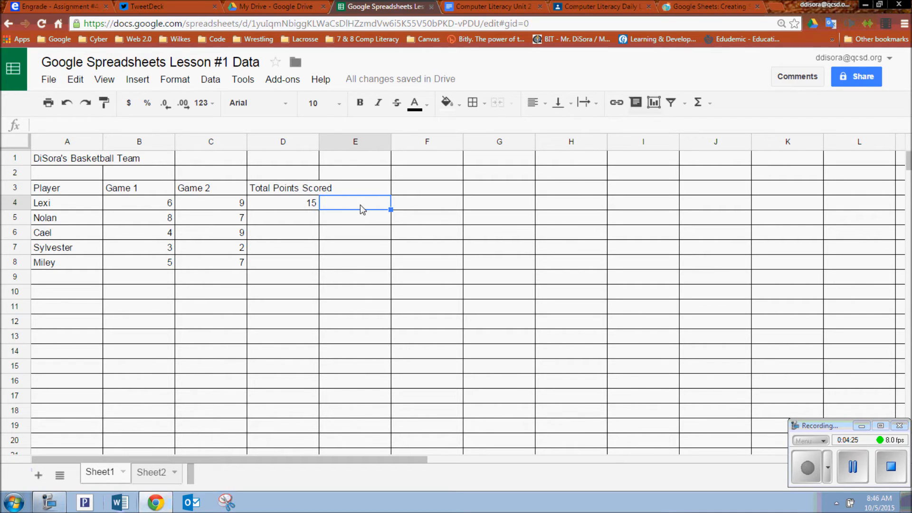
type("=")
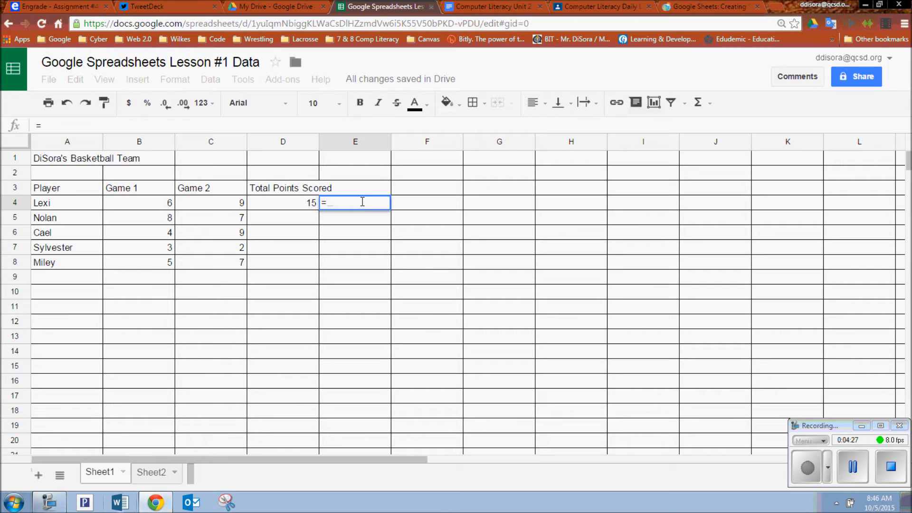
type("6")
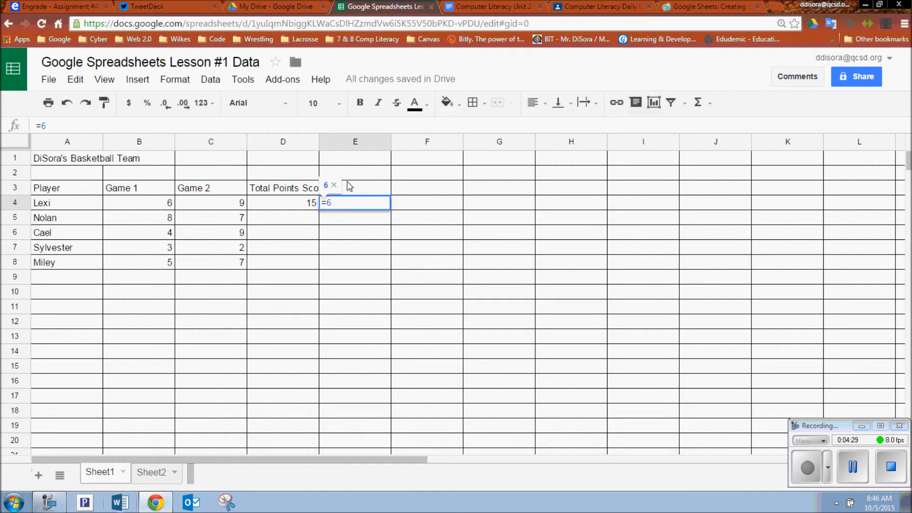
type("+9")
key("Return")
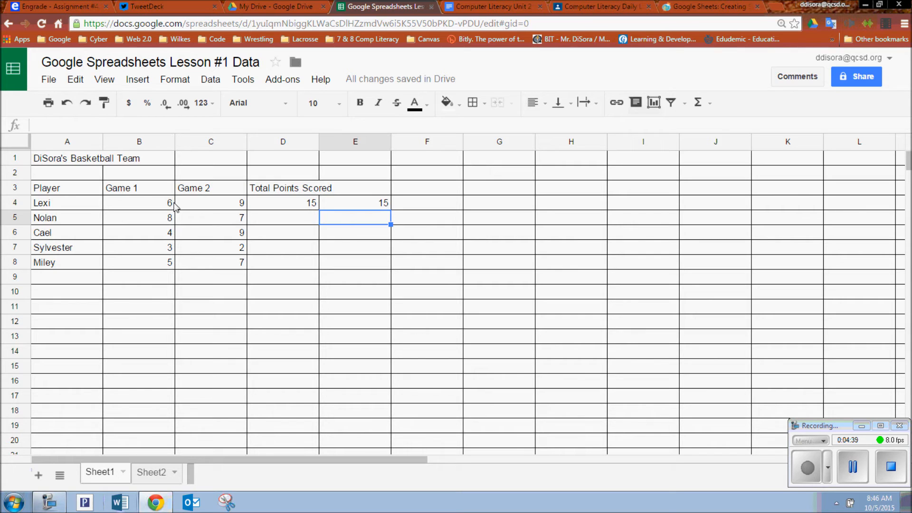
Change the first player's Game 1 score in cell B4 to 10.
left_click(124, 209)
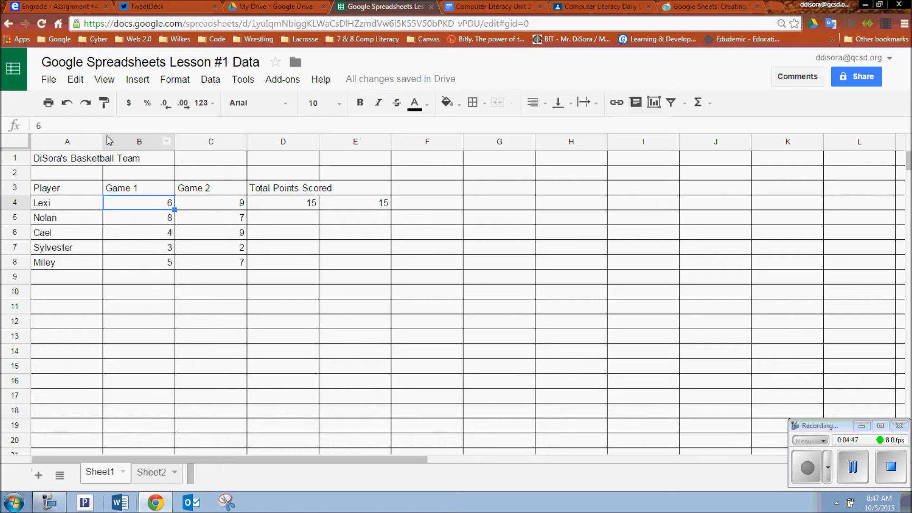
left_click(52, 125)
key("BackSpace")
type("10")
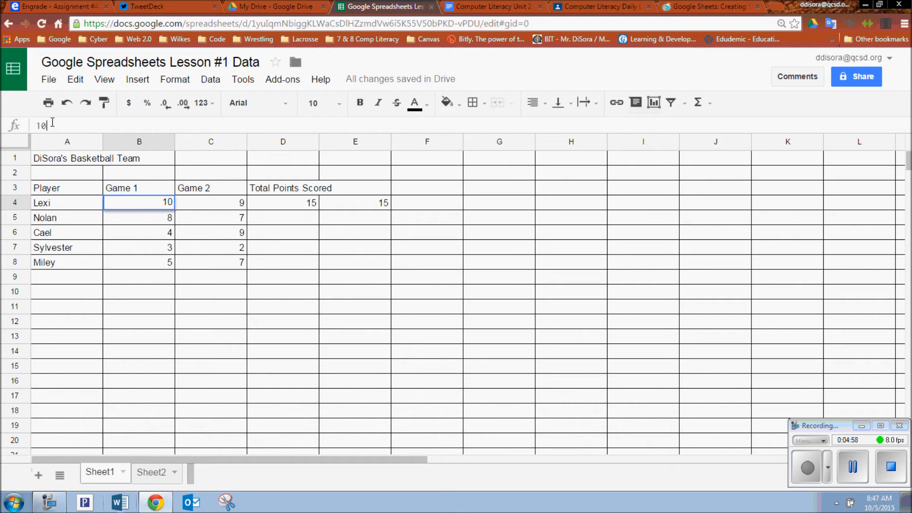
key("Return")
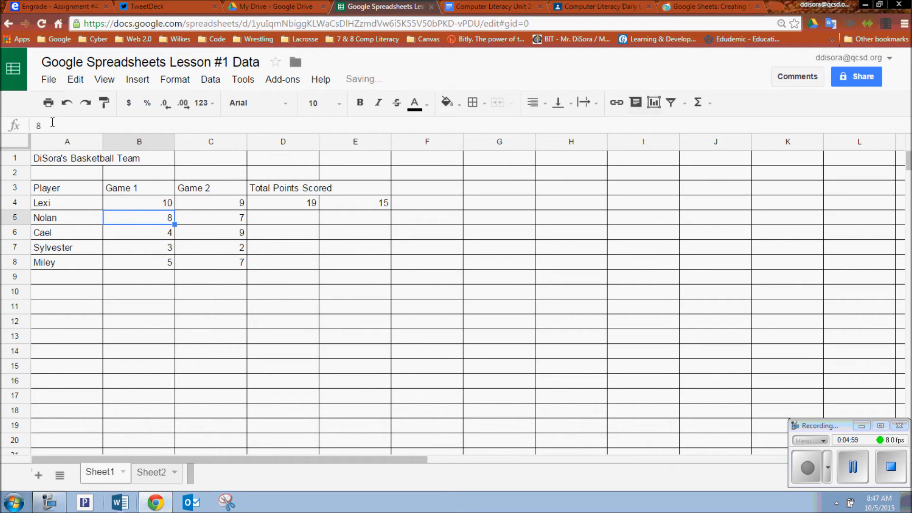
Compare the cell-reference formula in D4 with the typed-number formula in E4.
left_click(294, 205)
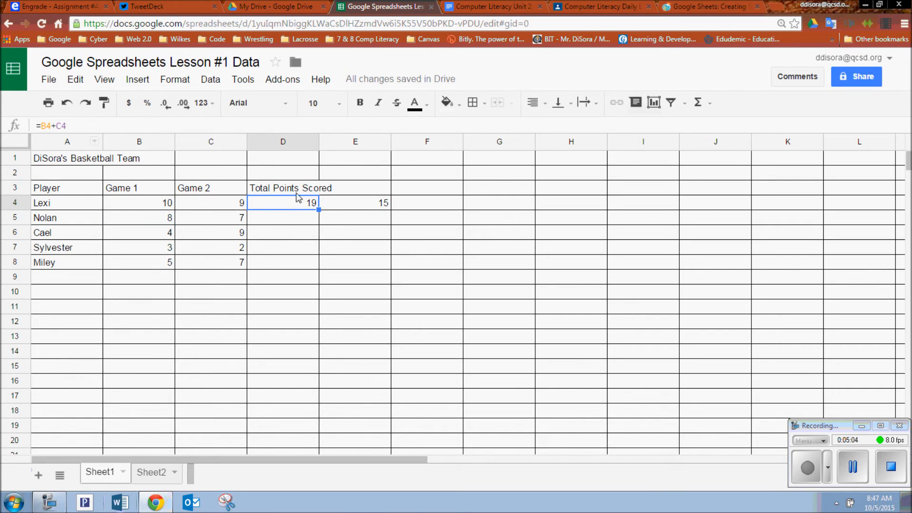
left_click(368, 210)
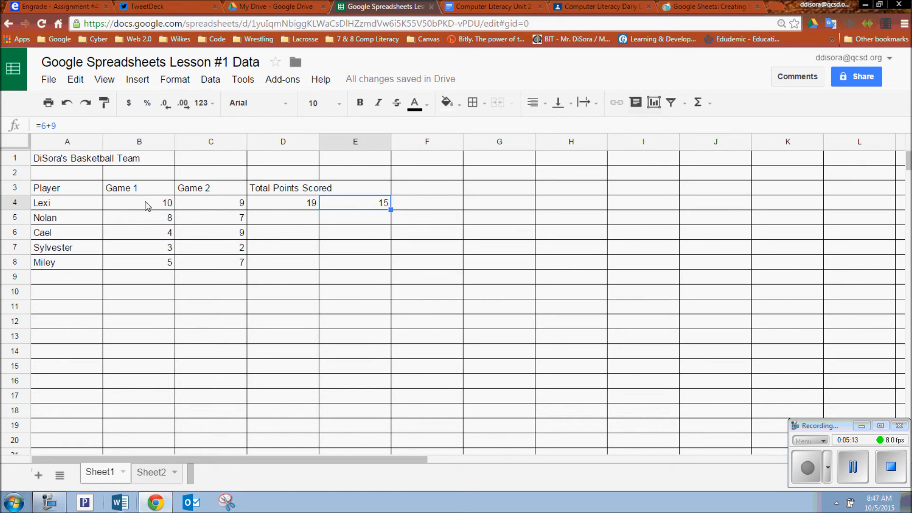
left_click(316, 205)
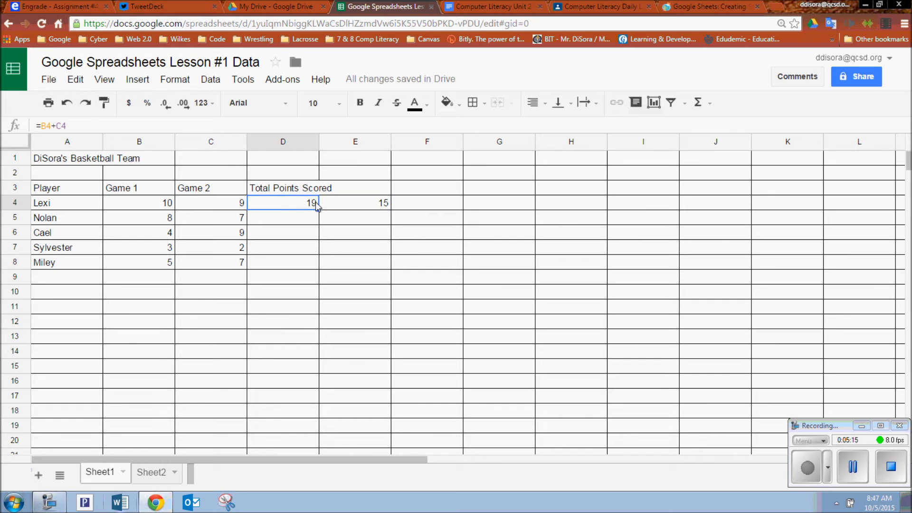
left_click(386, 204)
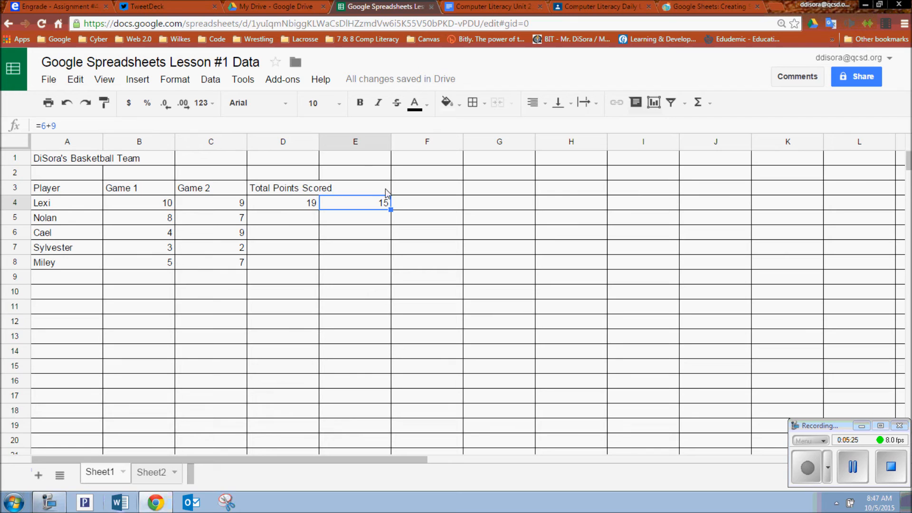
Enter the formula =B5+C5 in cell D5 to total the second player's points, and check the stored formula.
left_click(305, 224)
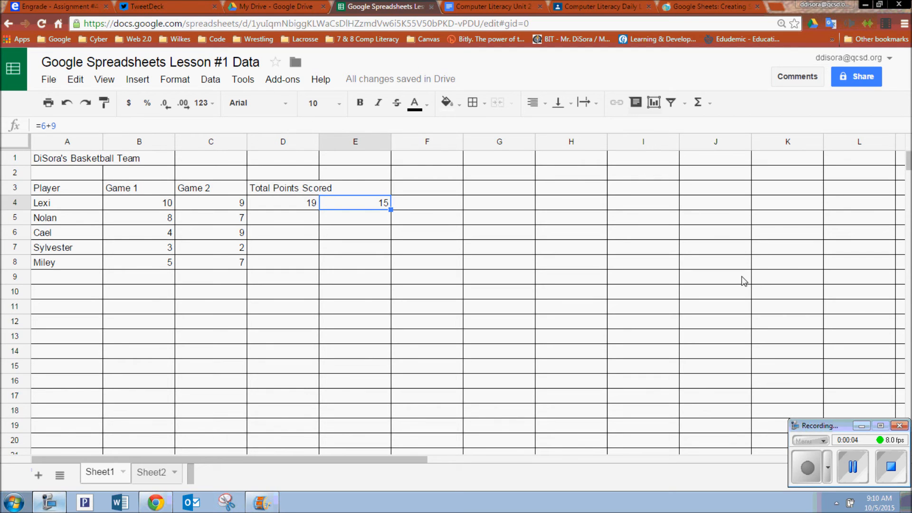
left_click(275, 217)
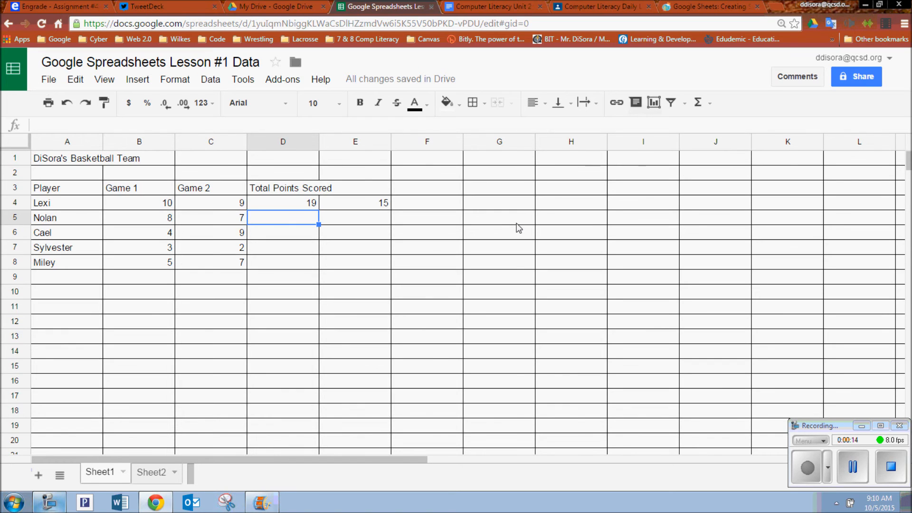
type("=")
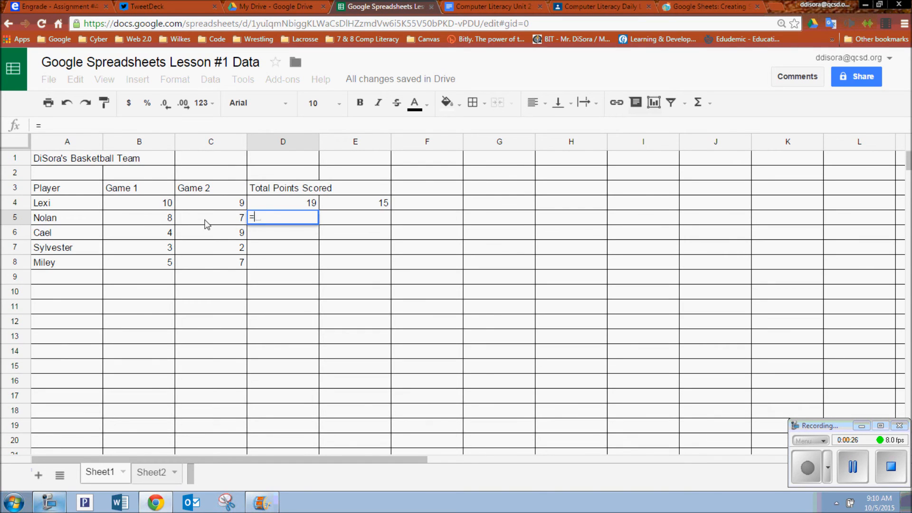
type("B5")
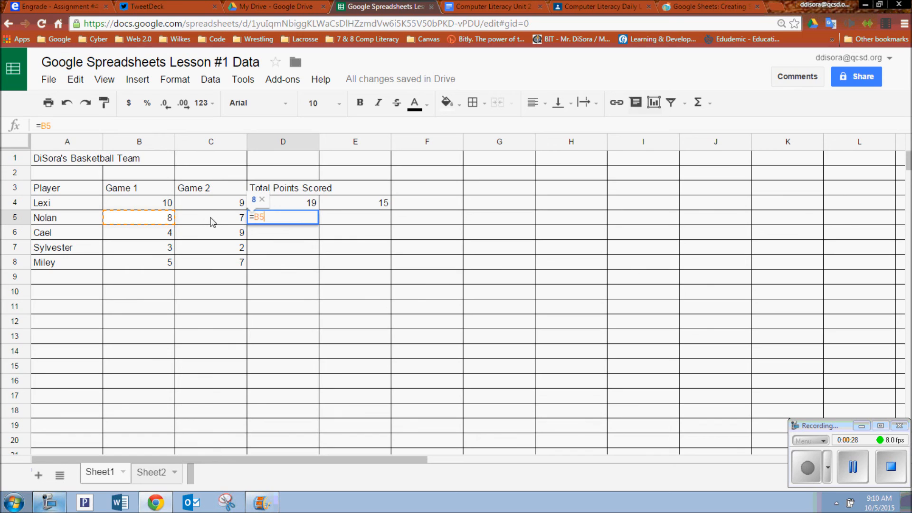
type("+")
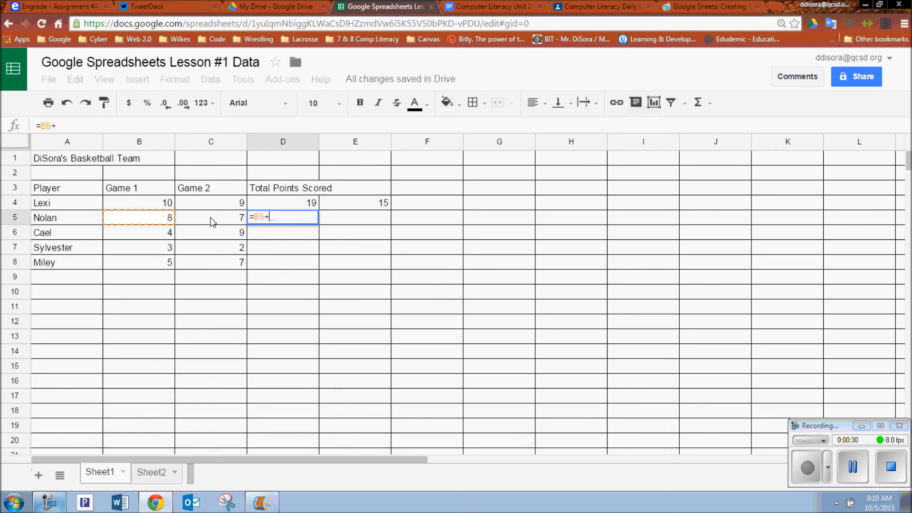
type("C5")
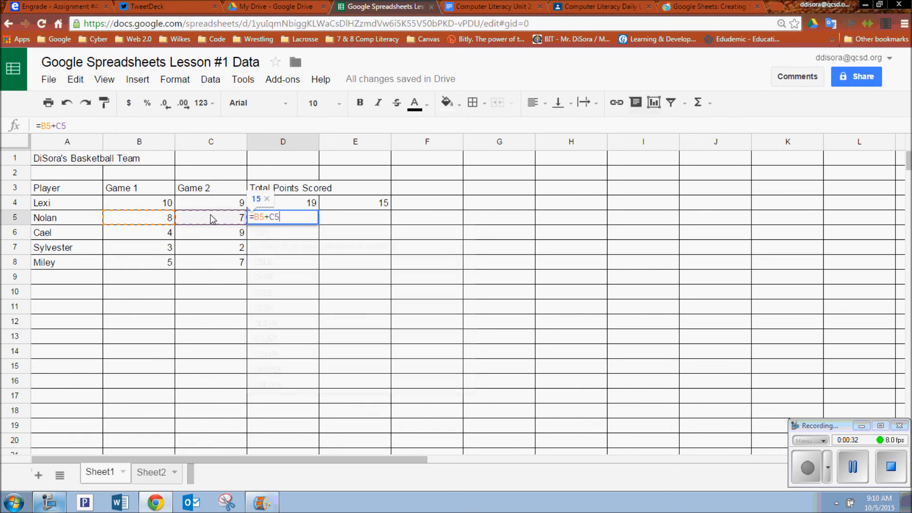
key("Return")
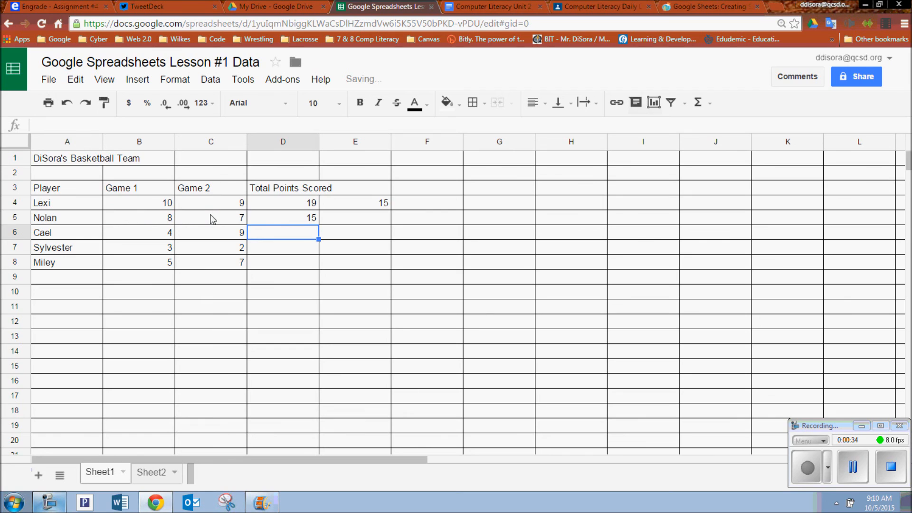
left_click(306, 220)
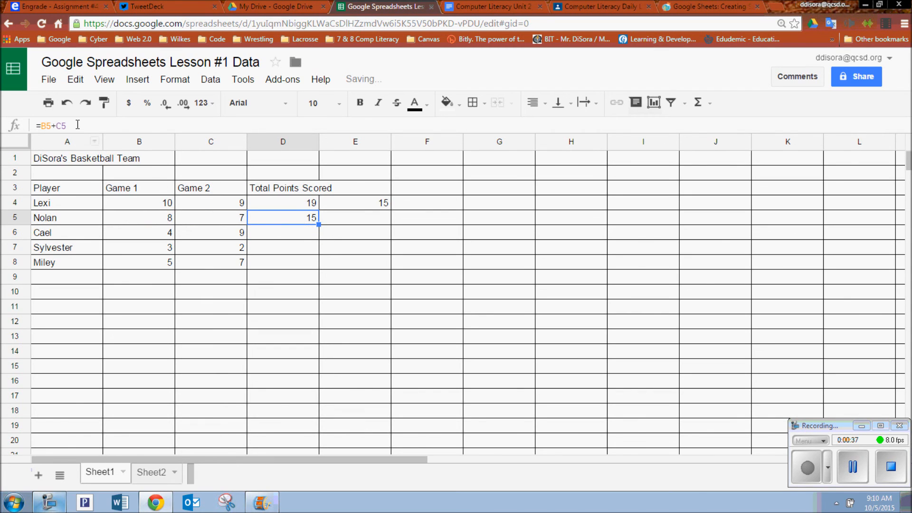